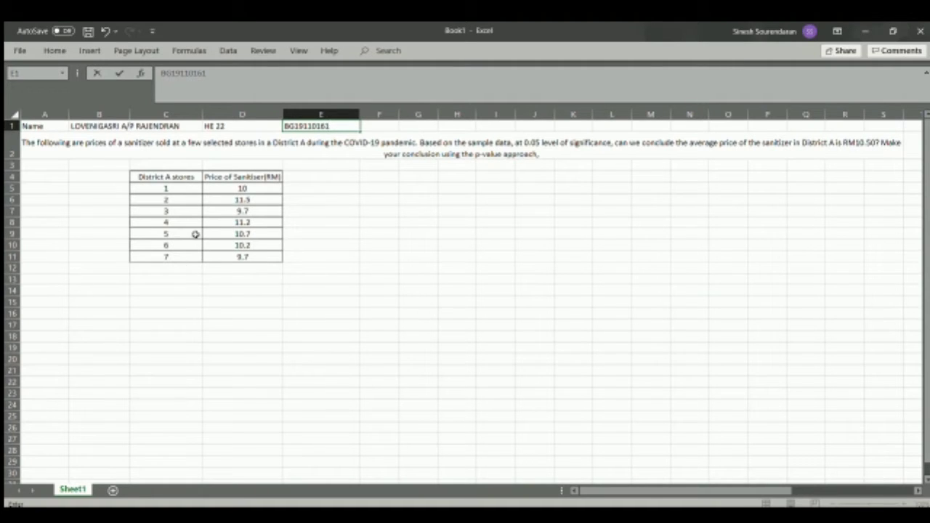
Step: Commit the ID number entry in E1 and search the available commands for "mana"
{"action": "left_click", "coordinate": [321, 211]}
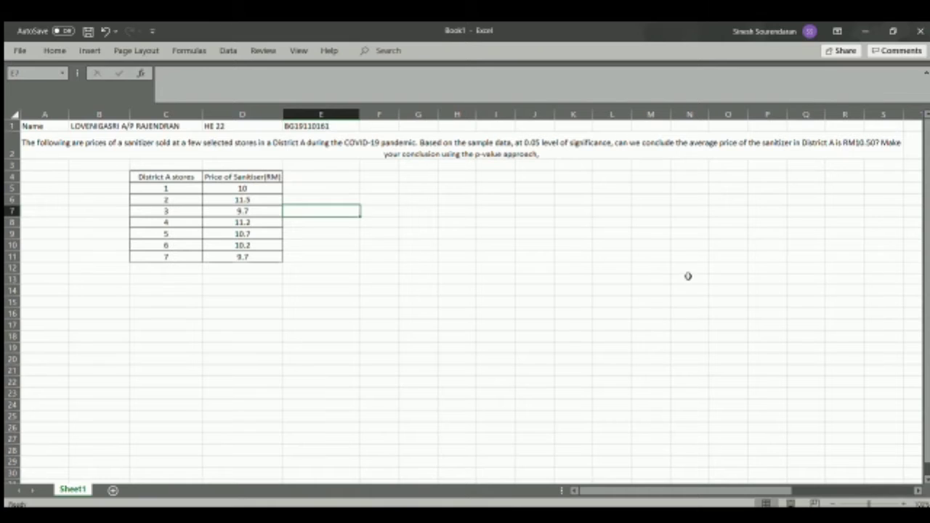
{"action": "left_click", "coordinate": [366, 53]}
{"action": "type", "text": "ma"}
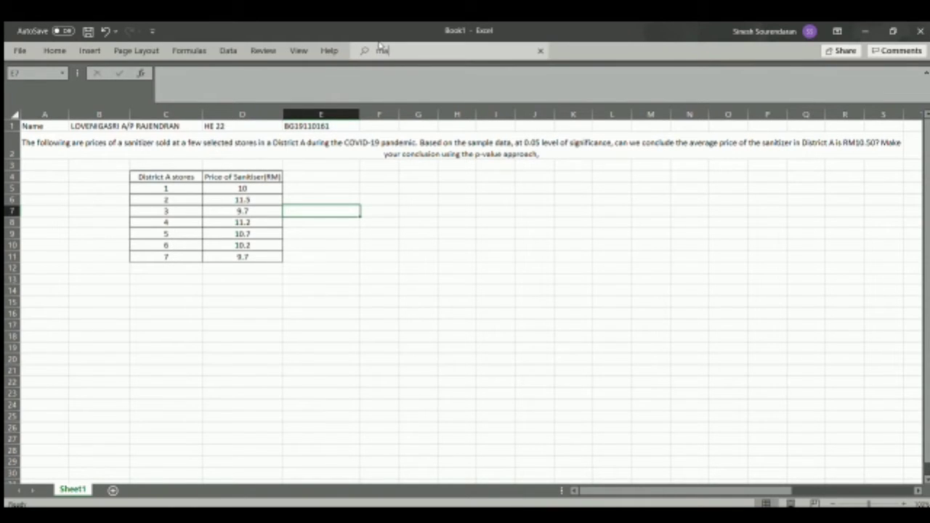
{"action": "type", "text": "na"}
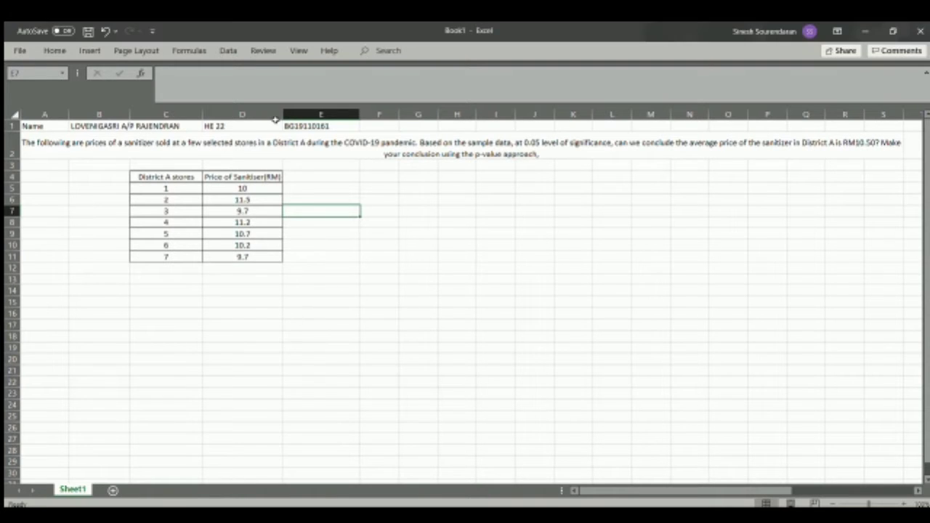
Step: Generate descriptive statistics for the sanitiser prices in D5:D11 with a 95% confidence level, output at F4, and widen columns F and G
{"action": "left_click", "coordinate": [384, 177]}
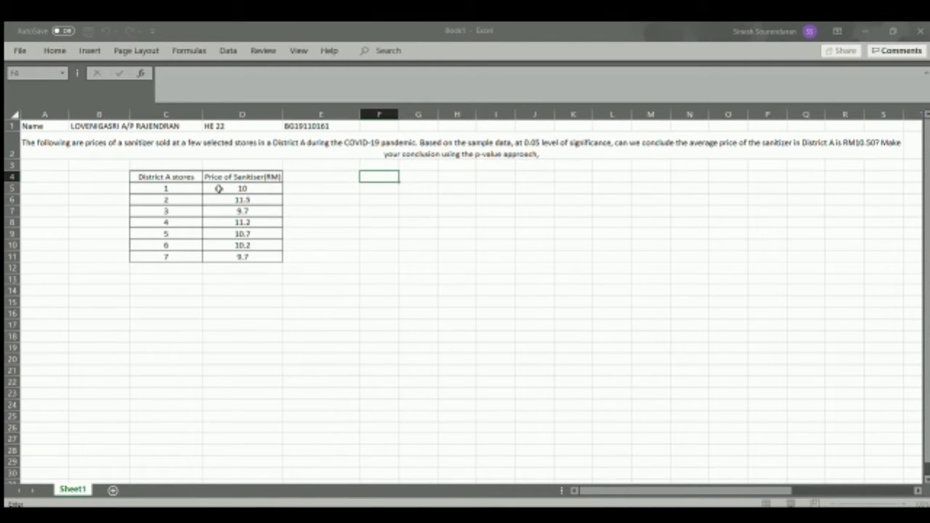
{"action": "left_click_drag", "start_coordinate": [219, 191], "coordinate": [234, 256]}
{"action": "key", "text": "ctrl+c"}
{"action": "key", "text": "Escape"}
{"action": "key", "text": "ctrl+c"}
{"action": "key", "text": "Escape"}
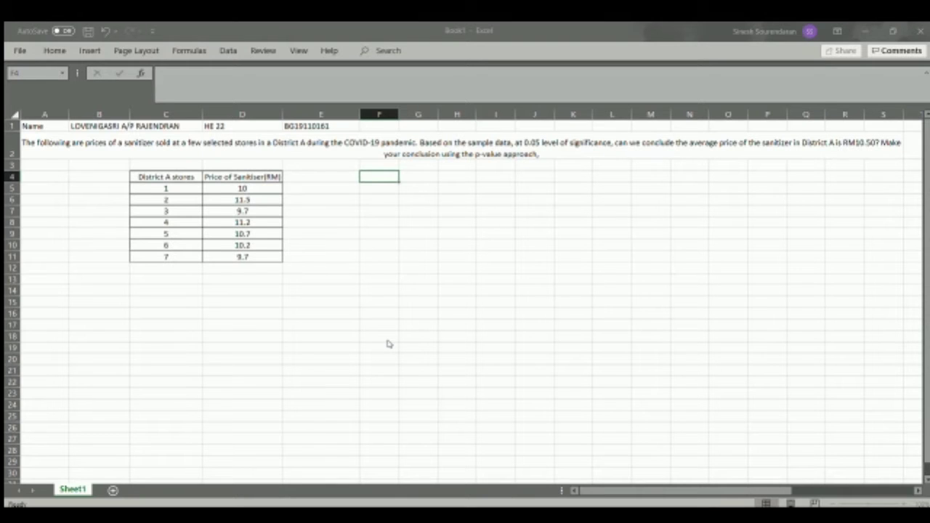
{"action": "key", "text": "Return"}
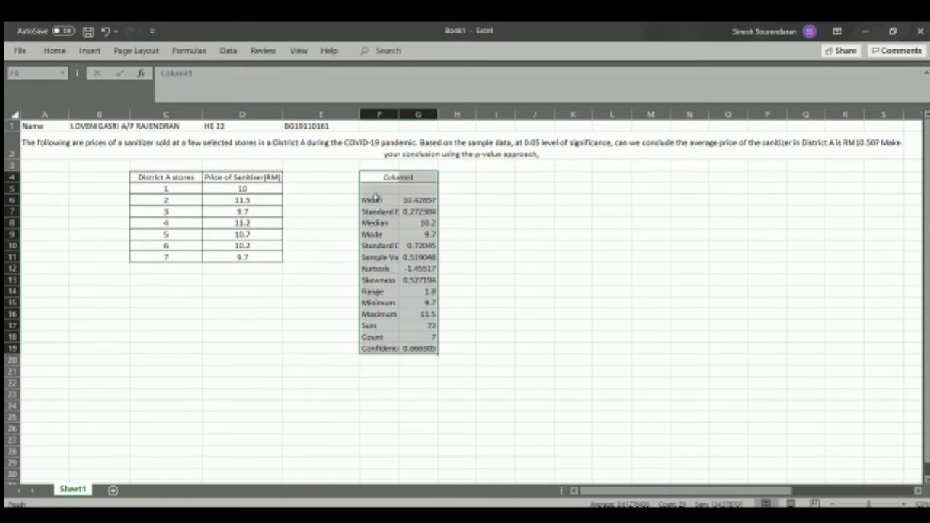
{"action": "left_click_drag", "start_coordinate": [398, 115], "coordinate": [552, 114]}
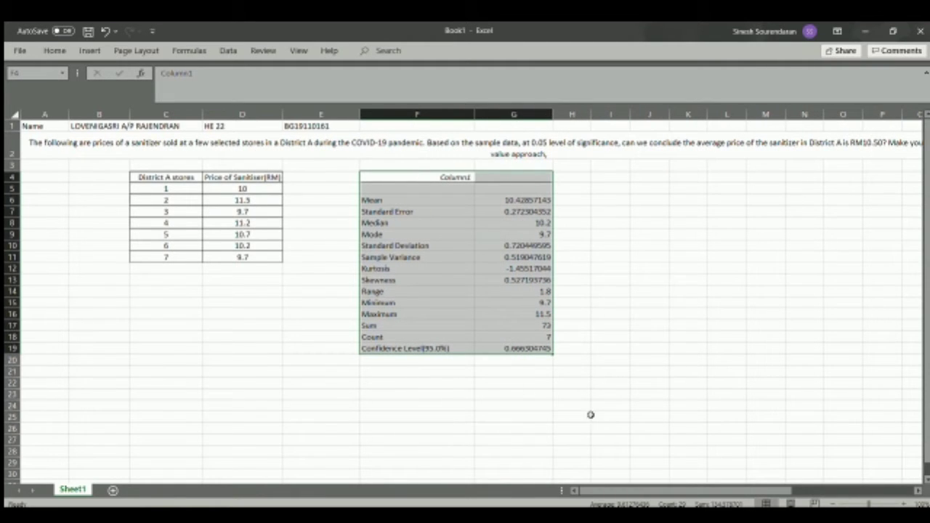
{"action": "left_click", "coordinate": [481, 428]}
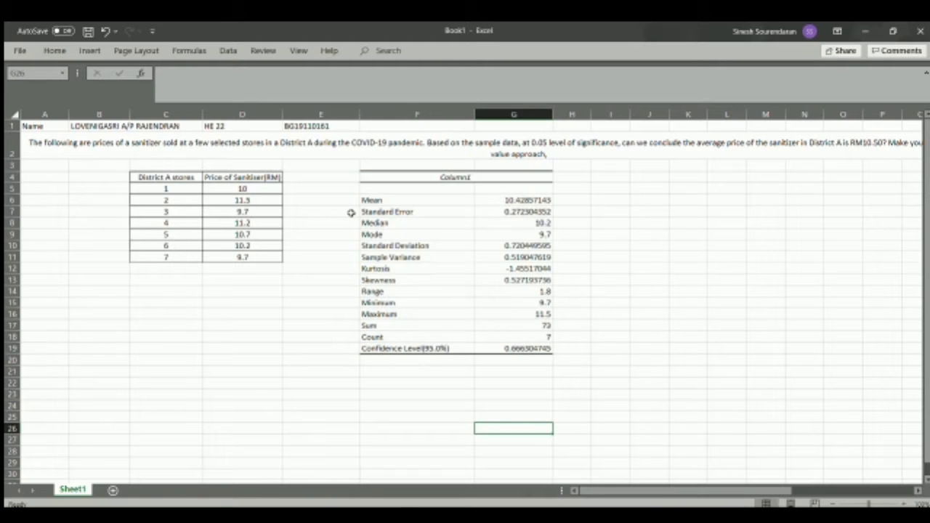
Step: Switch to the Word document GROUP WORK BUSINESS STAT and review the sample values, the null and alternative hypotheses and the rejection region
{"action": "key", "text": "alt+Tab"}
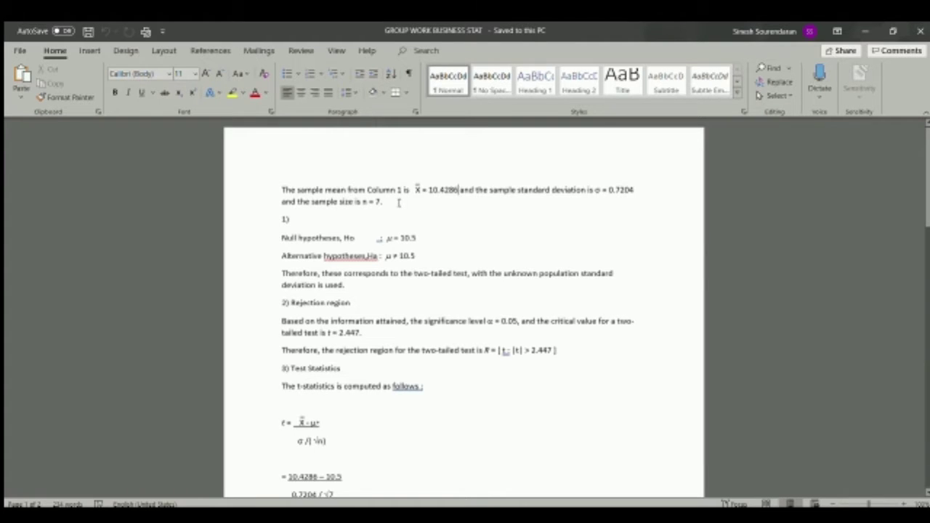
{"action": "scroll", "coordinate": [399, 203], "scroll_direction": "down", "scroll_amount": 2}
{"action": "left_click", "coordinate": [420, 181]}
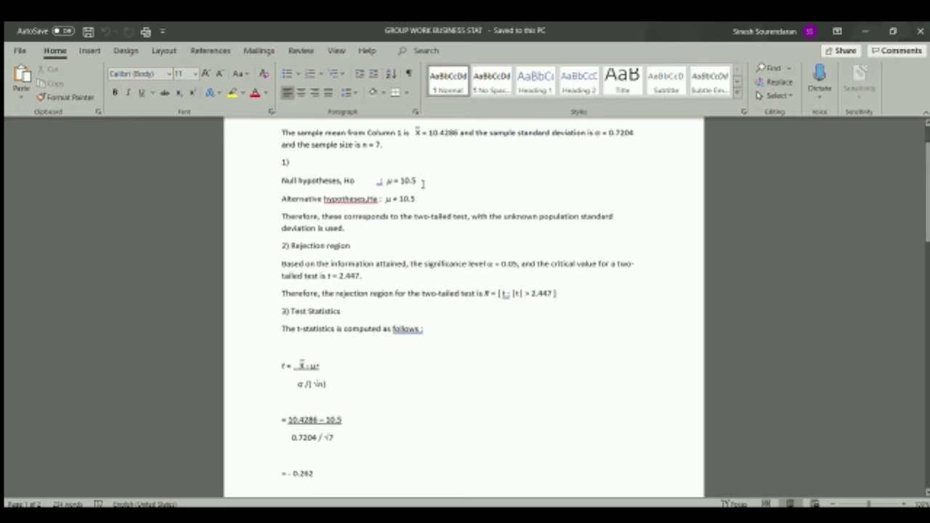
{"action": "left_click", "coordinate": [419, 200]}
{"action": "scroll", "coordinate": [424, 199], "scroll_direction": "down", "scroll_amount": 3}
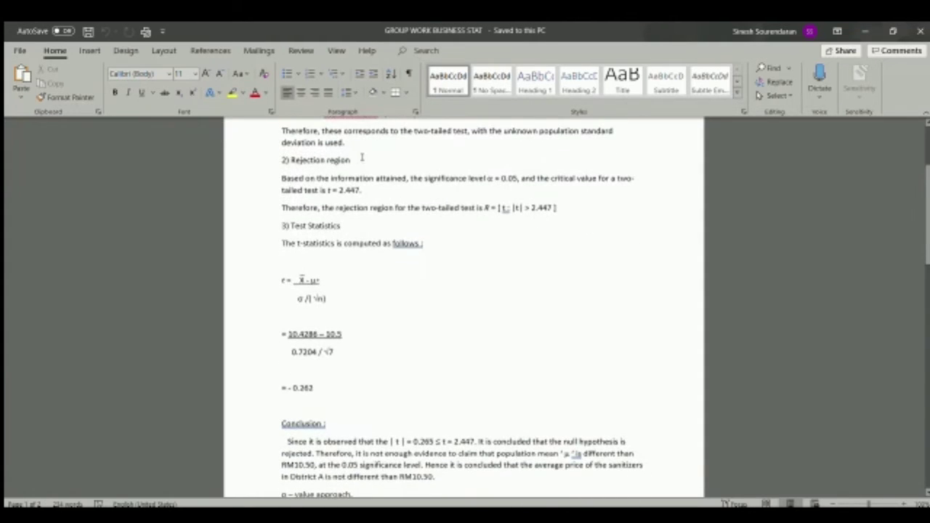
{"action": "key", "text": "Down"}
{"action": "mouse_move", "coordinate": [369, 190]}
{"action": "left_mouse_down"}
{"action": "mouse_move", "coordinate": [292, 191]}
{"action": "mouse_move", "coordinate": [379, 190]}
{"action": "left_mouse_up"}
{"action": "scroll", "coordinate": [410, 263], "scroll_direction": "down", "scroll_amount": 2}
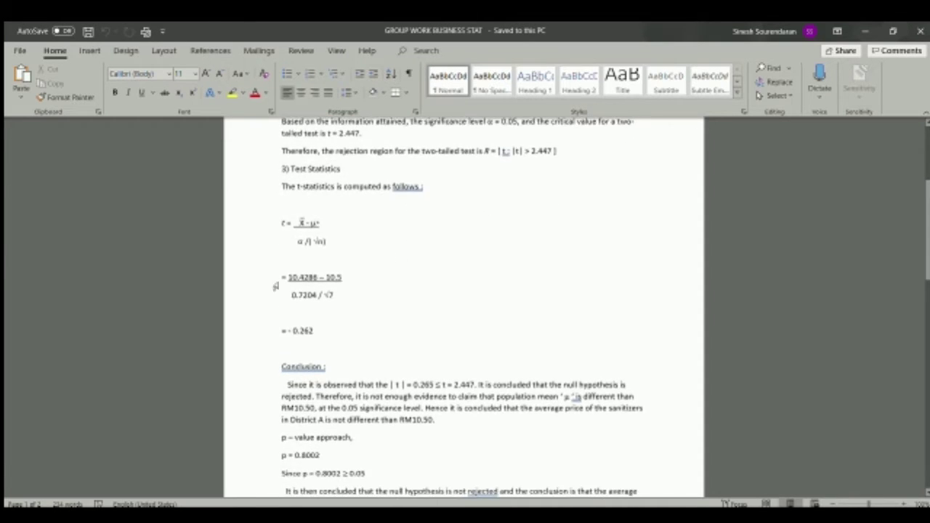
Step: Review the t-statistic calculation, the conclusion and the p-value approach in the report
{"action": "left_click_drag", "start_coordinate": [282, 330], "coordinate": [326, 331]}
{"action": "left_click", "coordinate": [325, 331]}
{"action": "scroll", "coordinate": [393, 320], "scroll_direction": "down", "scroll_amount": 4}
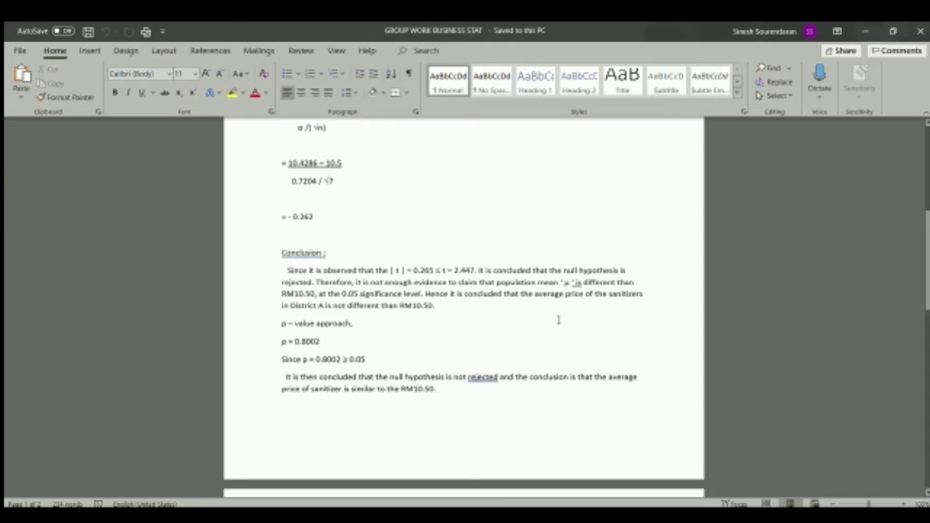
{"action": "left_click", "coordinate": [443, 306]}
{"action": "triple_click", "coordinate": [312, 379]}
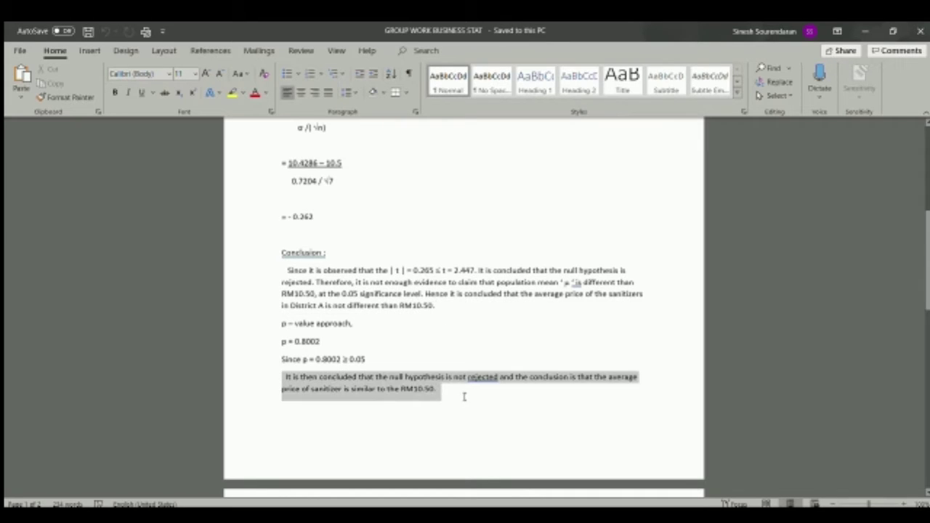
{"action": "left_click", "coordinate": [468, 402]}
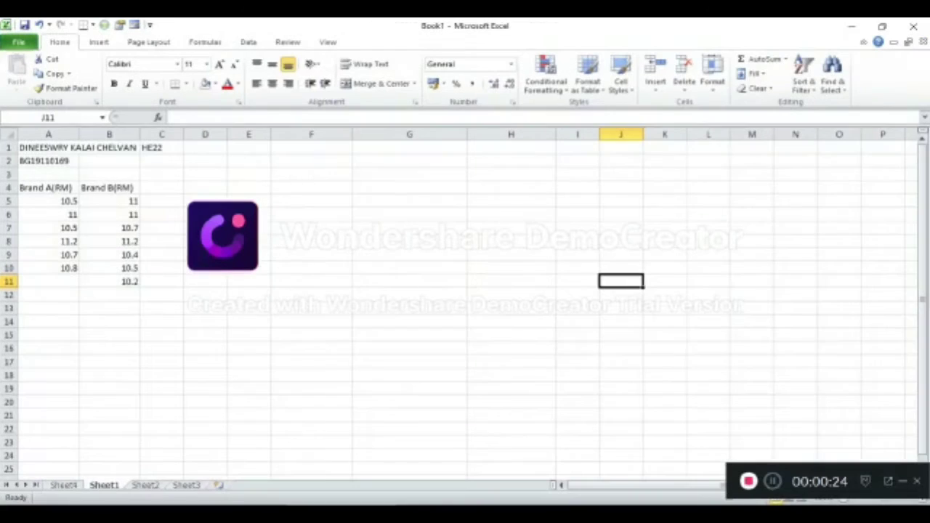
Step: Return to the Excel workbook with the Brand A and Brand B prices and start the t-Test: Two-Sample Assuming Unequal Variances analysis tool
{"action": "key", "text": "alt+Tab"}
{"action": "left_click", "coordinate": [248, 42]}
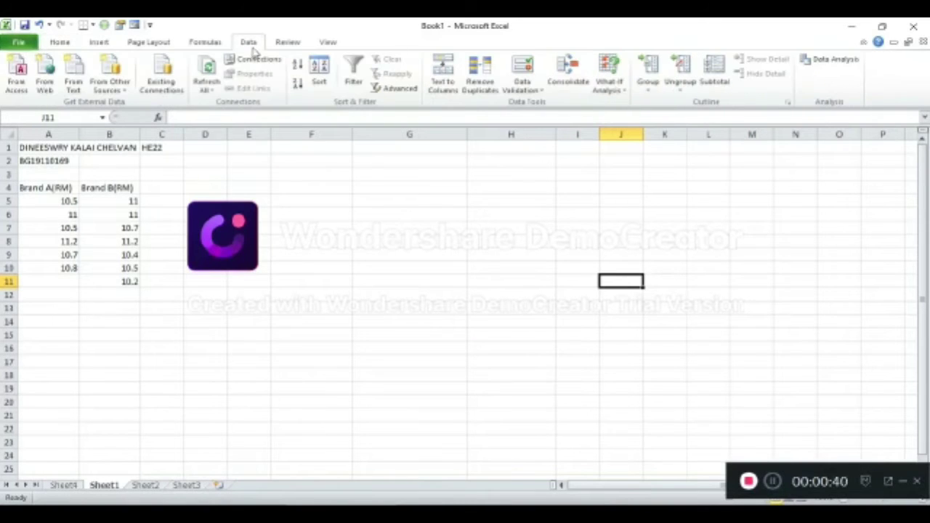
{"action": "left_click", "coordinate": [842, 64]}
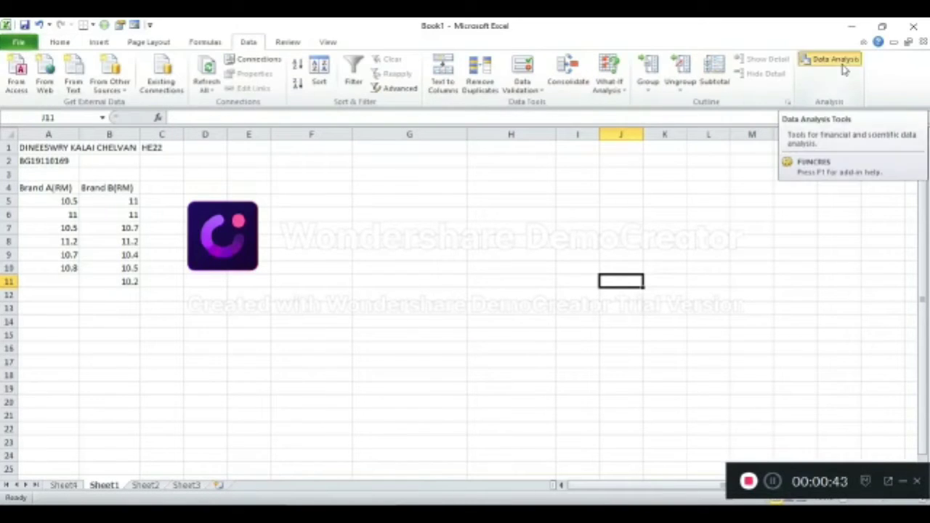
{"action": "scroll", "coordinate": [436, 351], "scroll_direction": "up", "scroll_amount": 3}
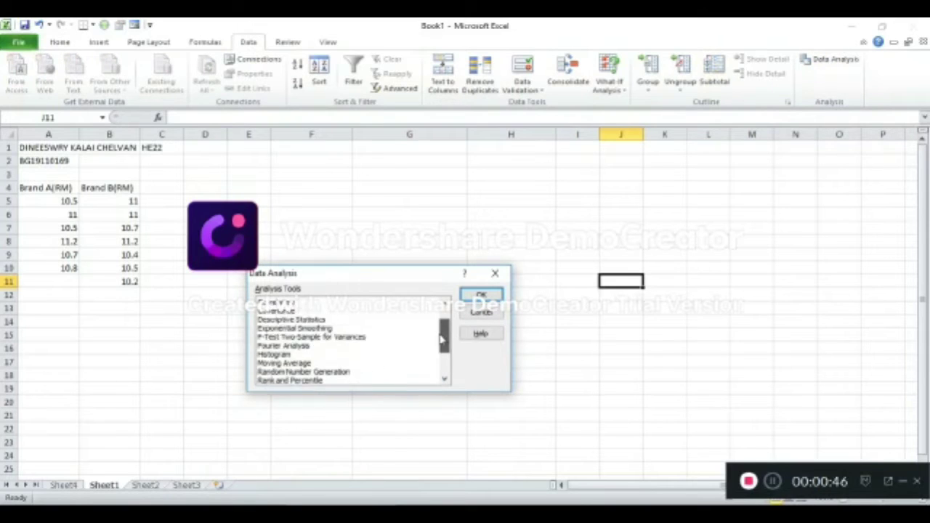
{"action": "scroll", "coordinate": [436, 351], "scroll_direction": "down", "scroll_amount": 3}
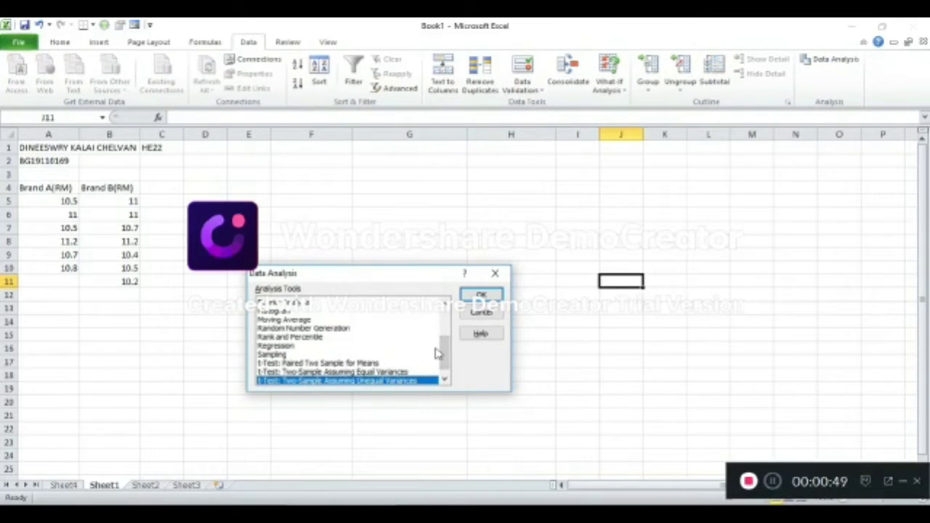
{"action": "left_click", "coordinate": [481, 298]}
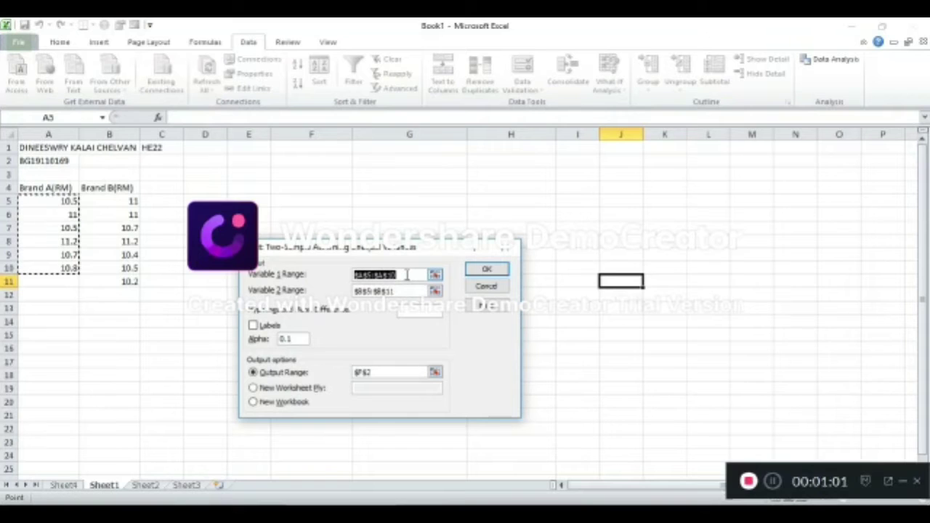
Step: Assign the Brand A prices in A5:A10 as Variable 1 and the Brand B prices in B5:B11 as Variable 2
{"action": "left_click_drag", "start_coordinate": [407, 274], "coordinate": [348, 275]}
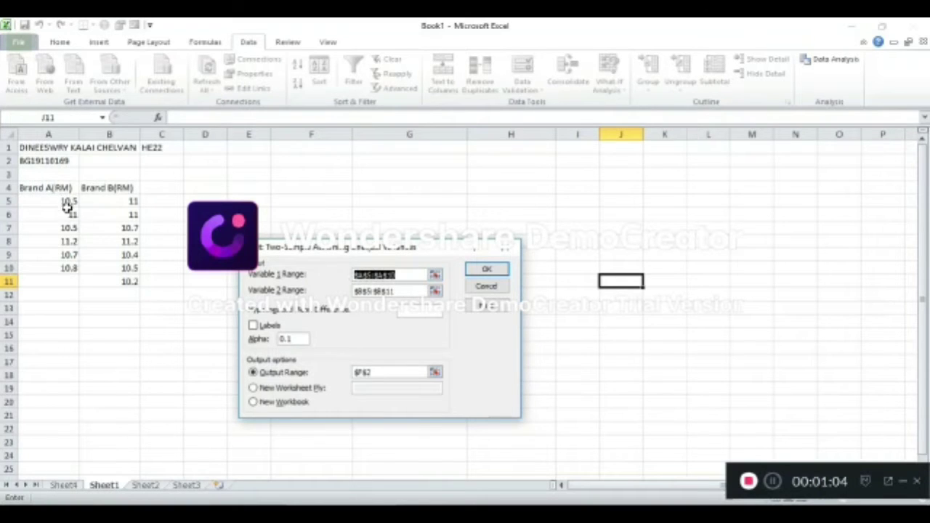
{"action": "left_click_drag", "start_coordinate": [66, 207], "coordinate": [63, 262]}
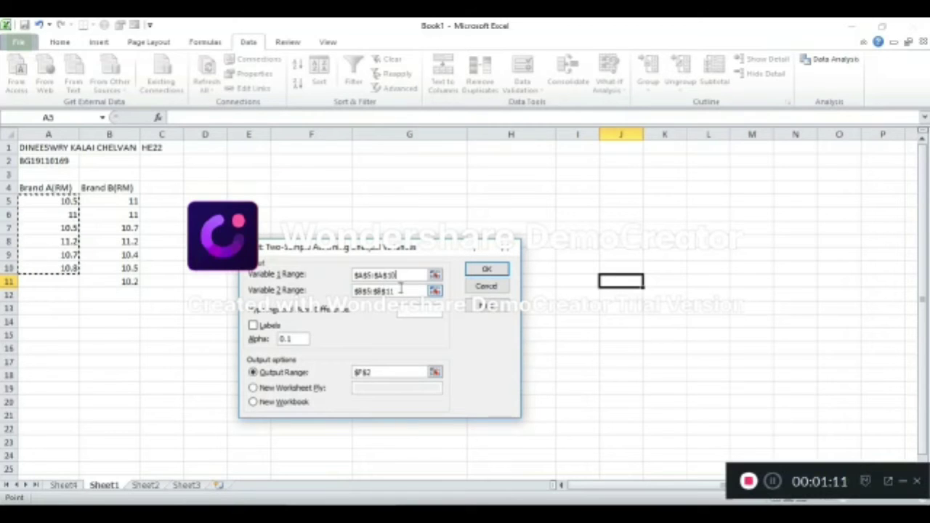
{"action": "left_click_drag", "start_coordinate": [400, 288], "coordinate": [350, 290]}
{"action": "left_click_drag", "start_coordinate": [124, 201], "coordinate": [122, 282]}
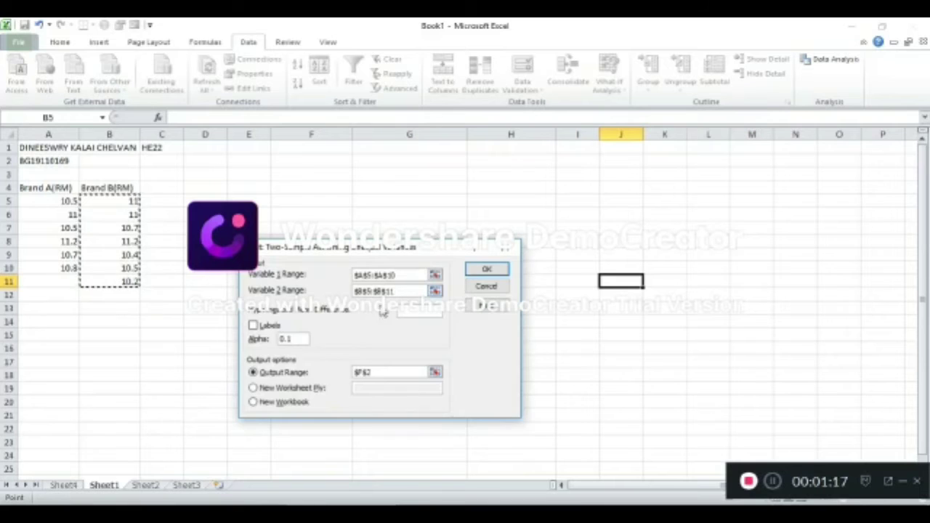
Step: Set alpha to 0.1 and the output range to F3, and run the t-test
{"action": "double_click", "coordinate": [281, 339]}
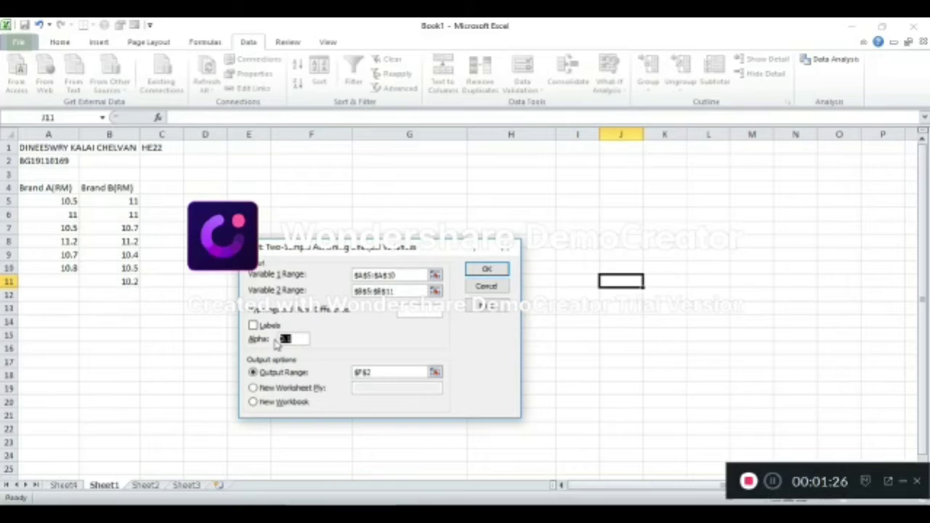
{"action": "type", "text": "0.1"}
{"action": "left_click", "coordinate": [385, 372]}
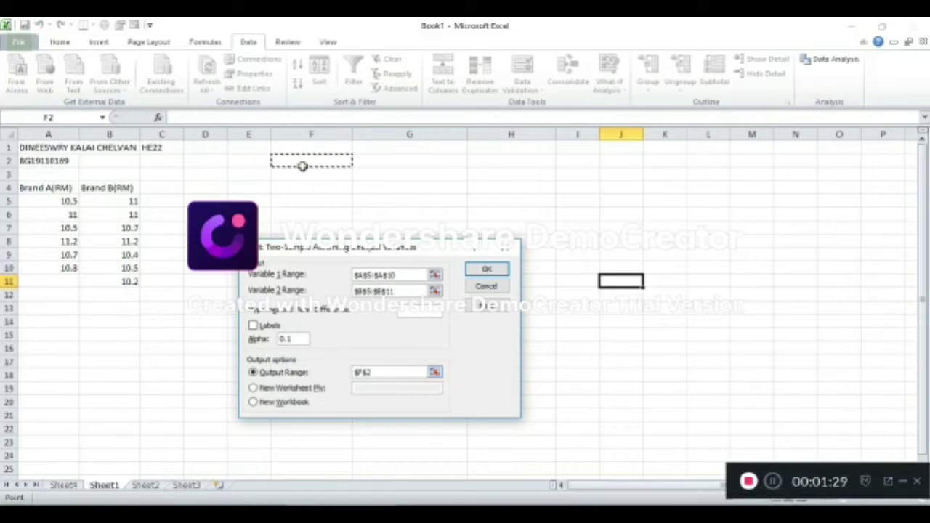
{"action": "left_click", "coordinate": [311, 174]}
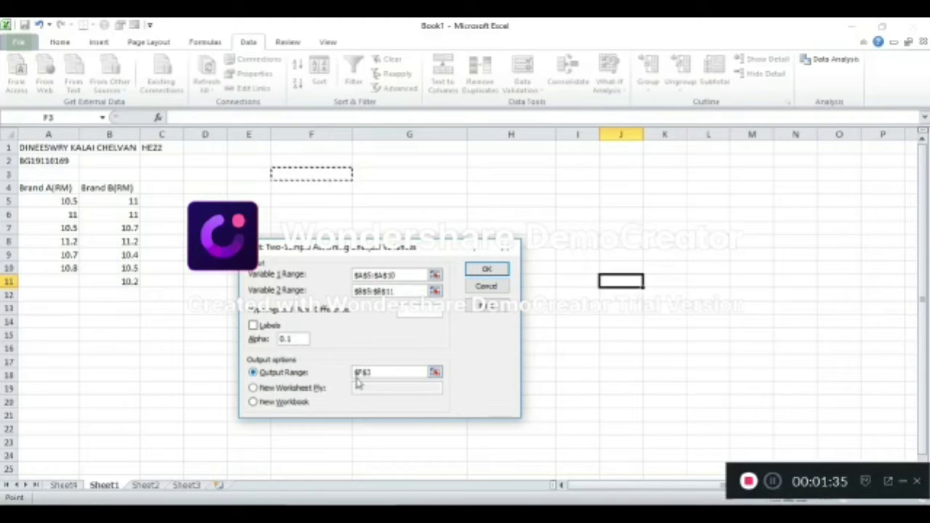
{"action": "left_click", "coordinate": [483, 270]}
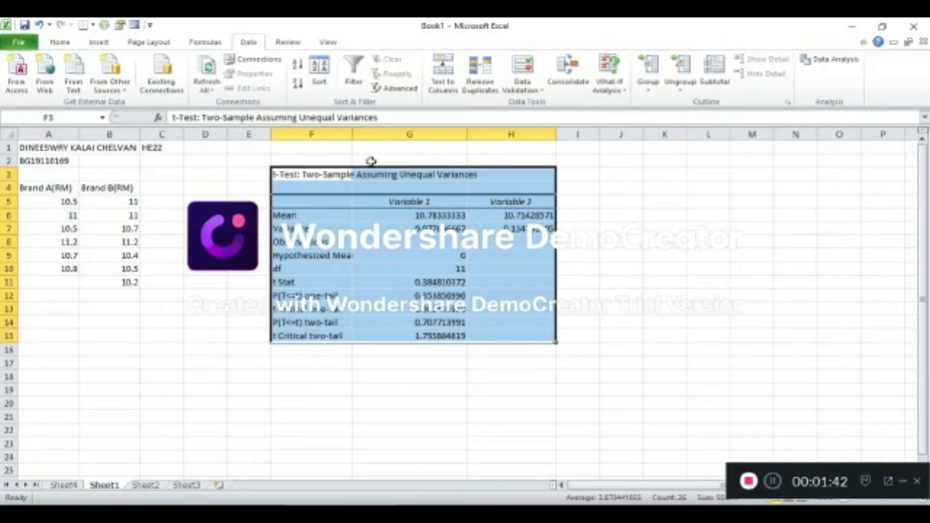
Step: Widen column F of the t-test output and fill the P(T<=t) one-tail label and value in F12:G12 with yellow
{"action": "left_click_drag", "start_coordinate": [353, 136], "coordinate": [376, 135]}
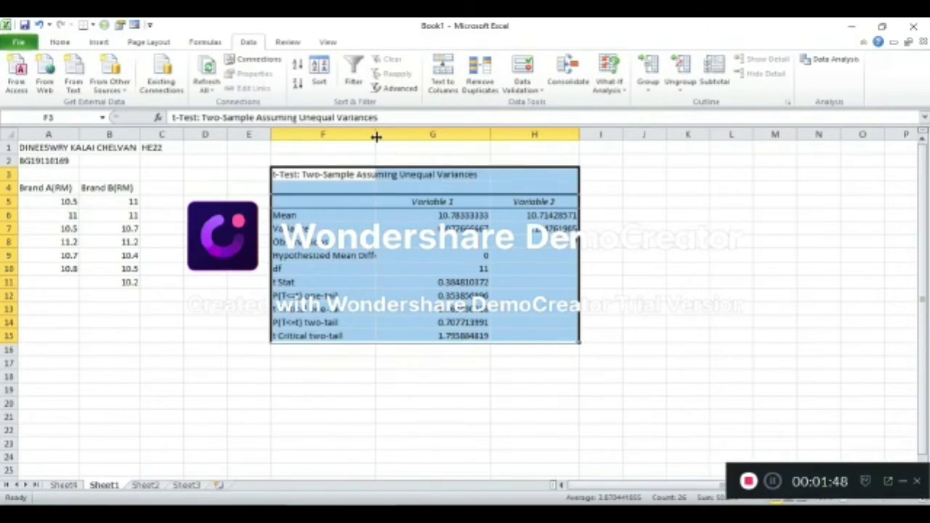
{"action": "left_click", "coordinate": [535, 242]}
{"action": "left_click_drag", "start_coordinate": [304, 288], "coordinate": [469, 298]}
{"action": "left_click", "coordinate": [60, 42]}
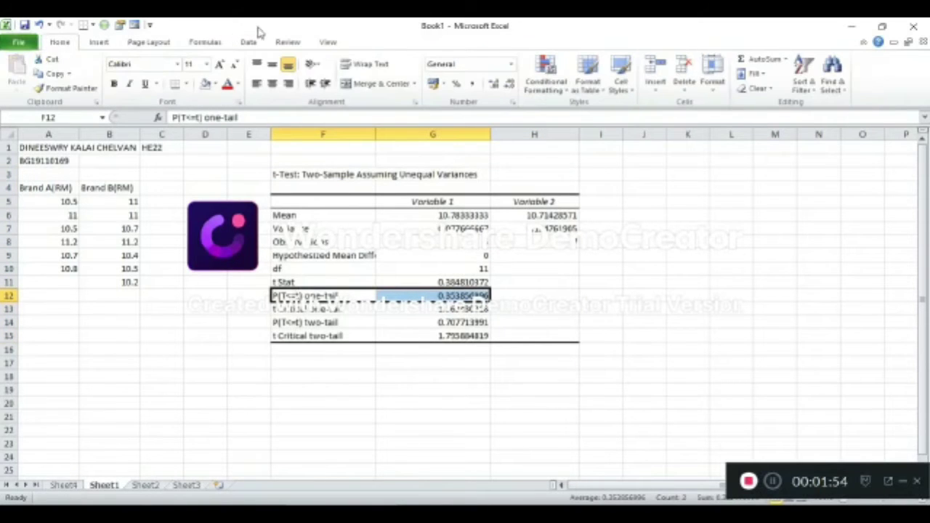
{"action": "left_click", "coordinate": [215, 84]}
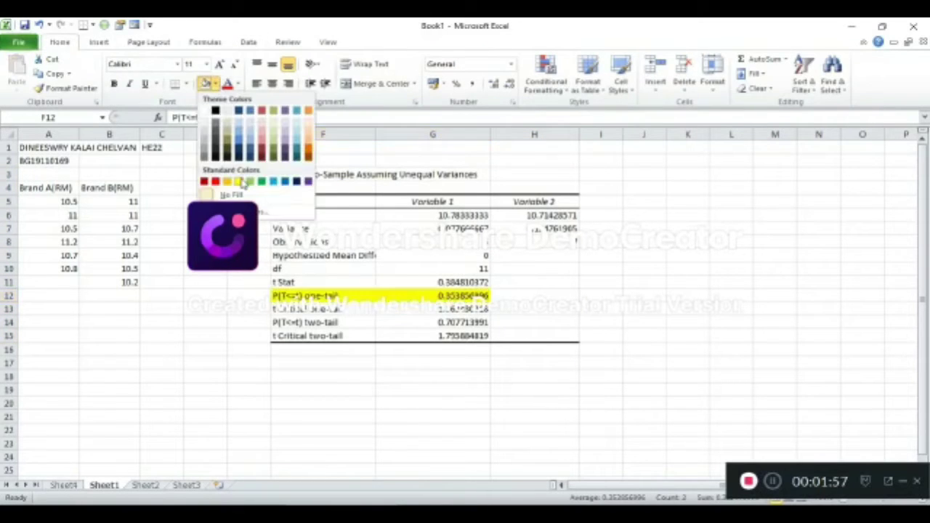
{"action": "left_click", "coordinate": [242, 181]}
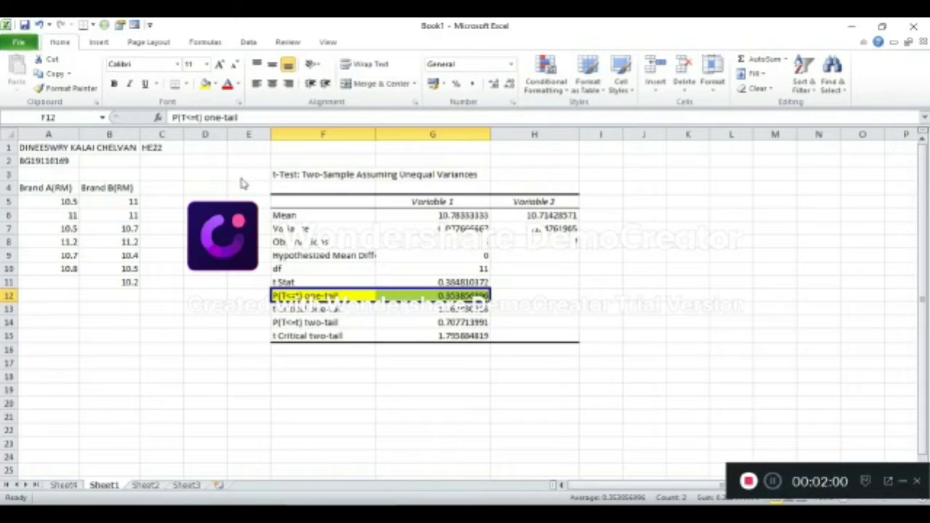
{"action": "left_click", "coordinate": [580, 358]}
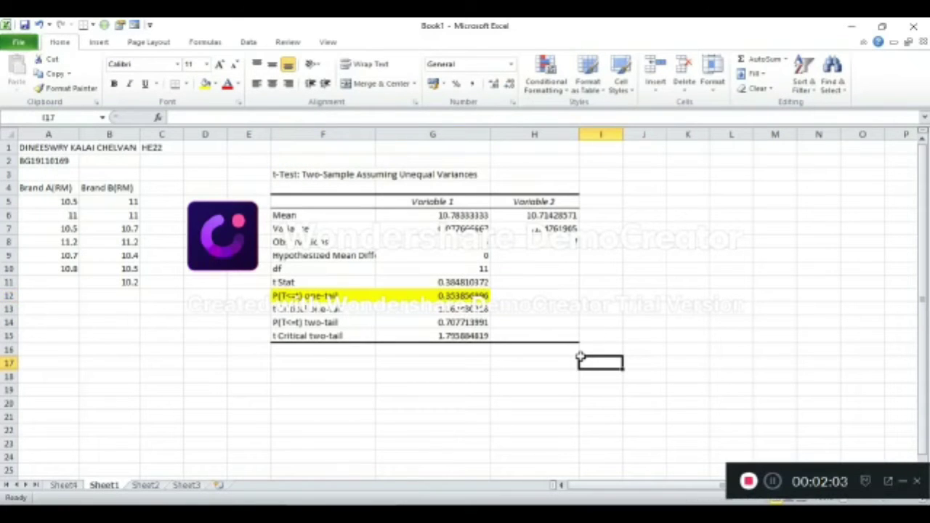